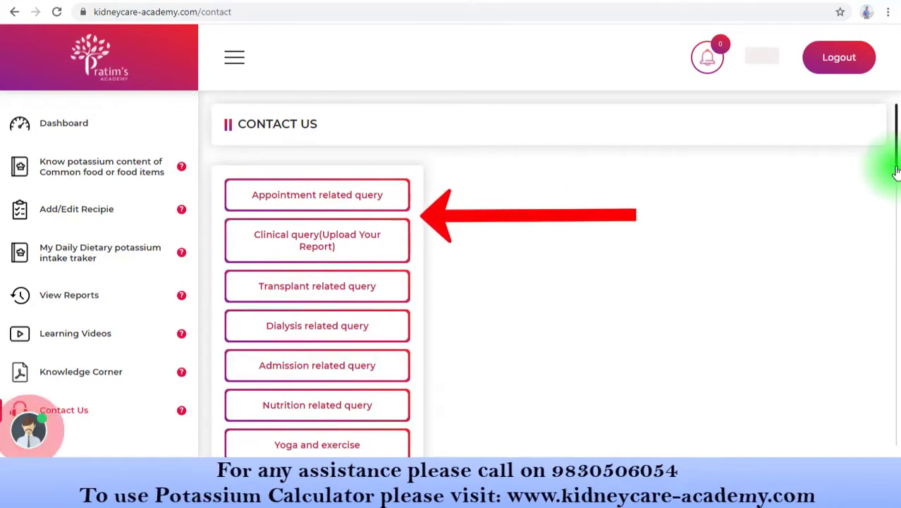
Write an Appointment related query: 'Can I get an appointment on next week?'.
left_click_drag(895, 171, 894, 211)
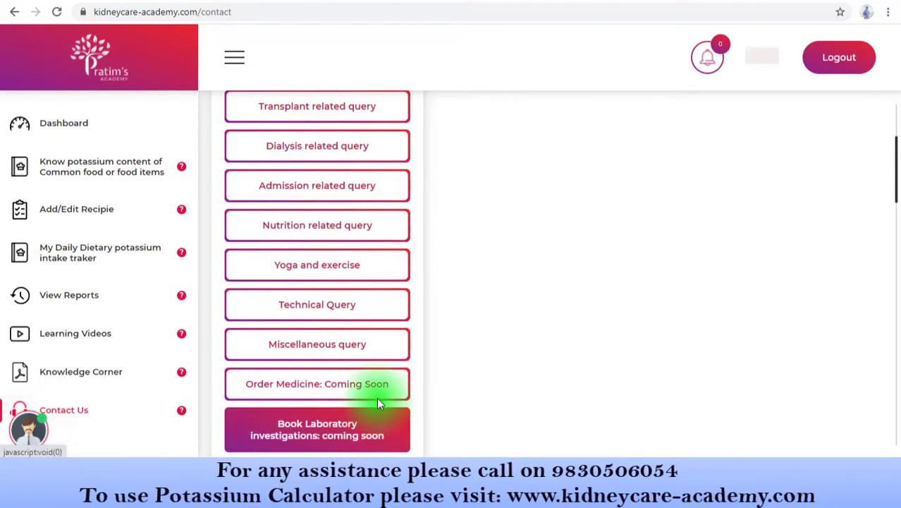
scroll(373, 306, "up", 3)
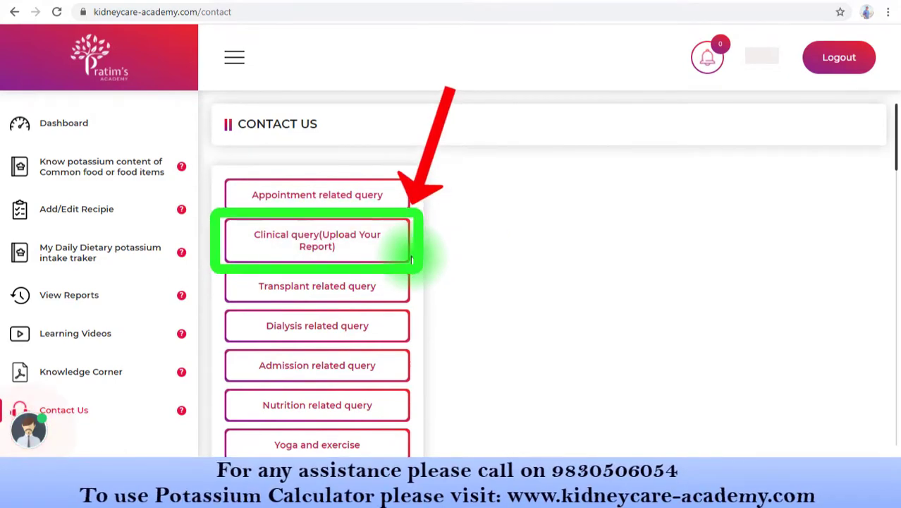
scroll(409, 257, "down", 5)
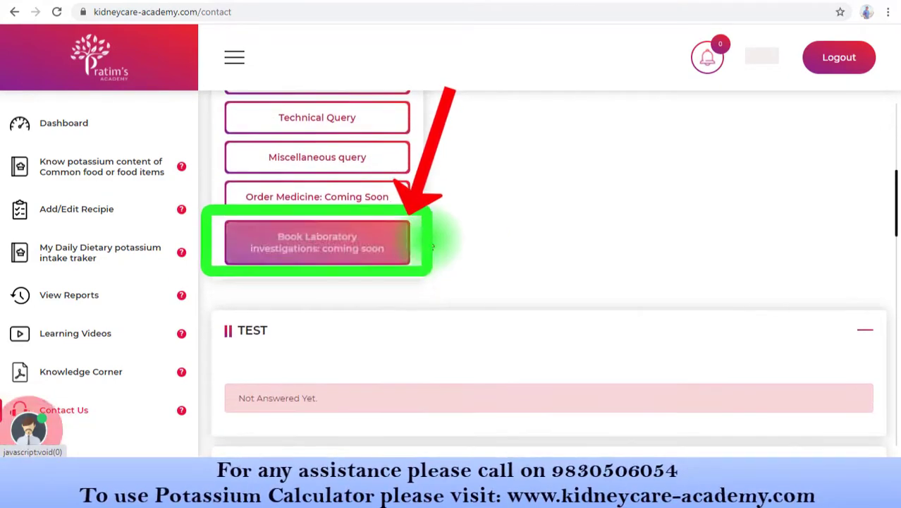
scroll(541, 236, "up", 5)
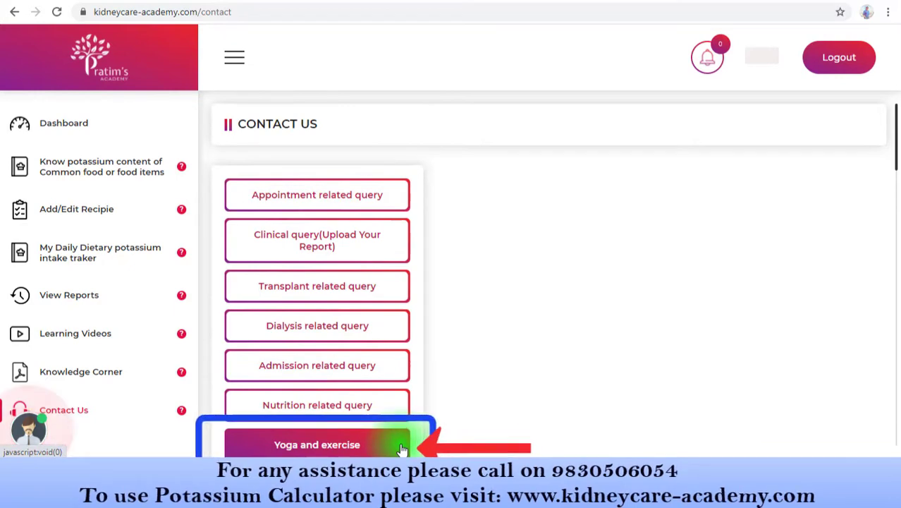
scroll(401, 449, "down", 5)
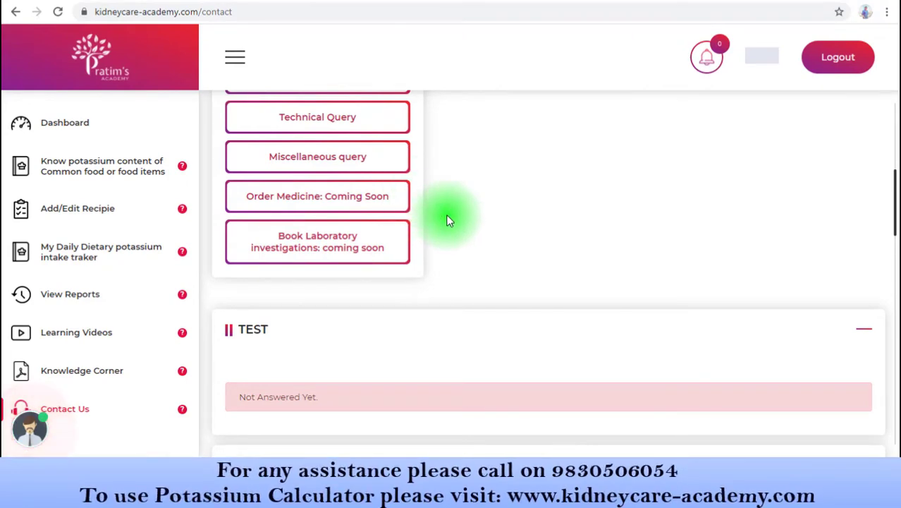
scroll(448, 221, "up", 5)
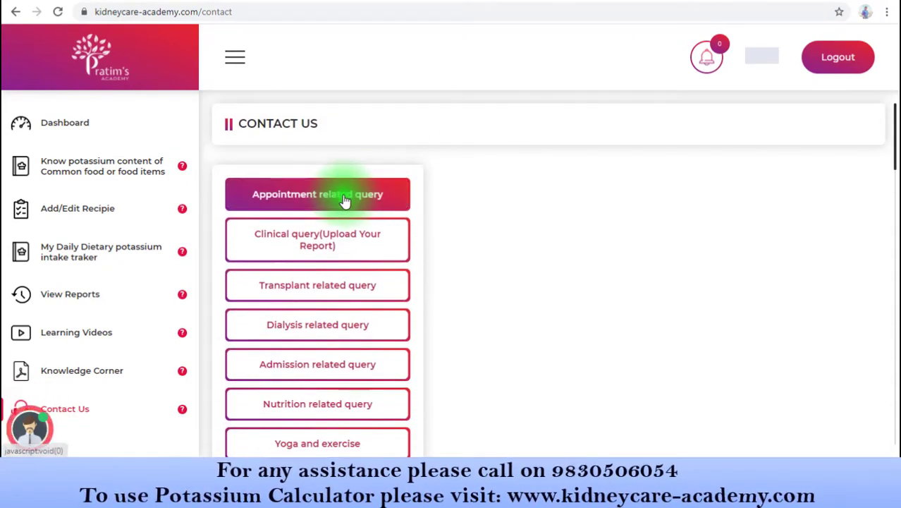
left_click(341, 197)
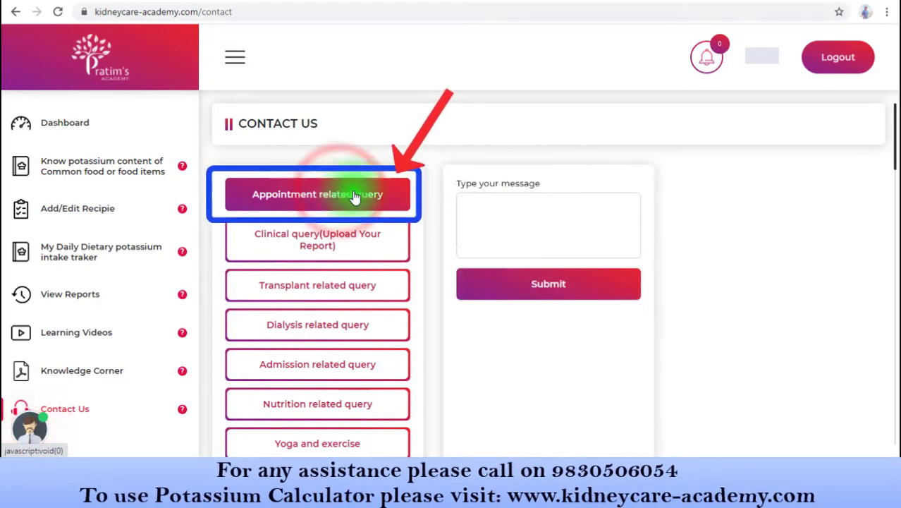
left_click(480, 207)
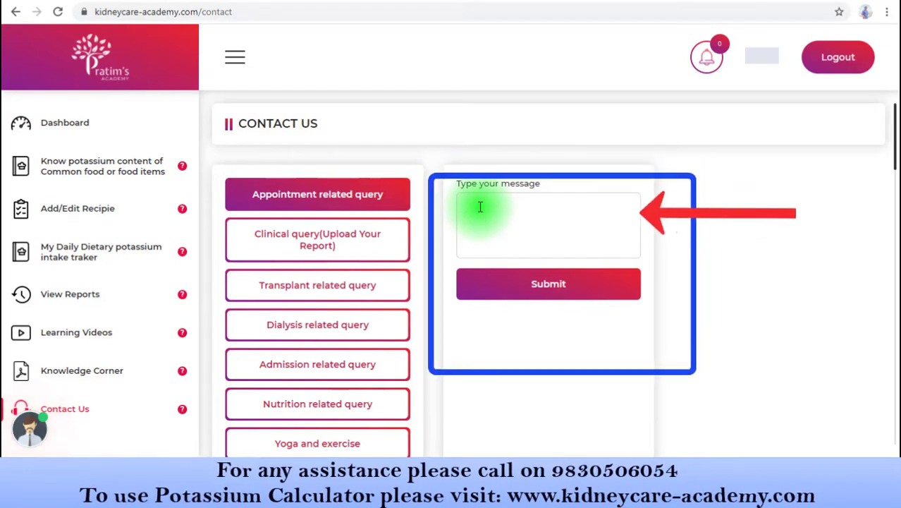
type("can I")
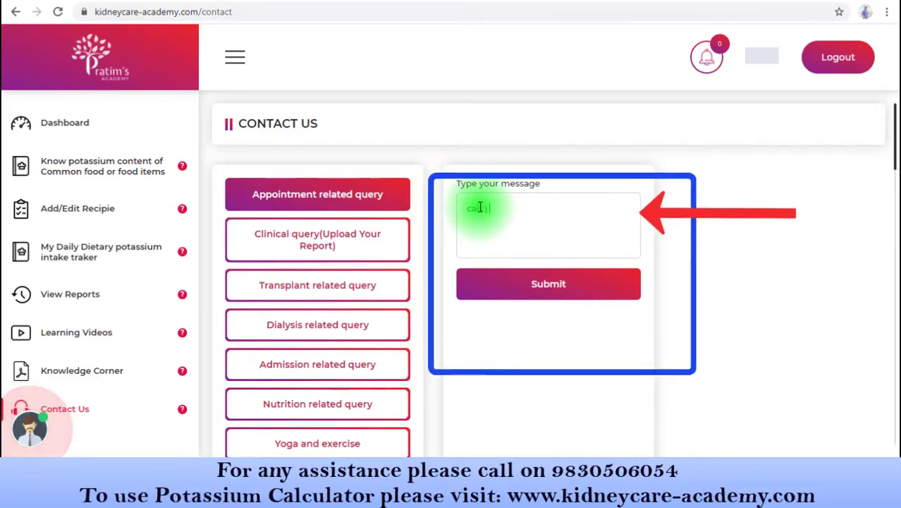
type(" get an a")
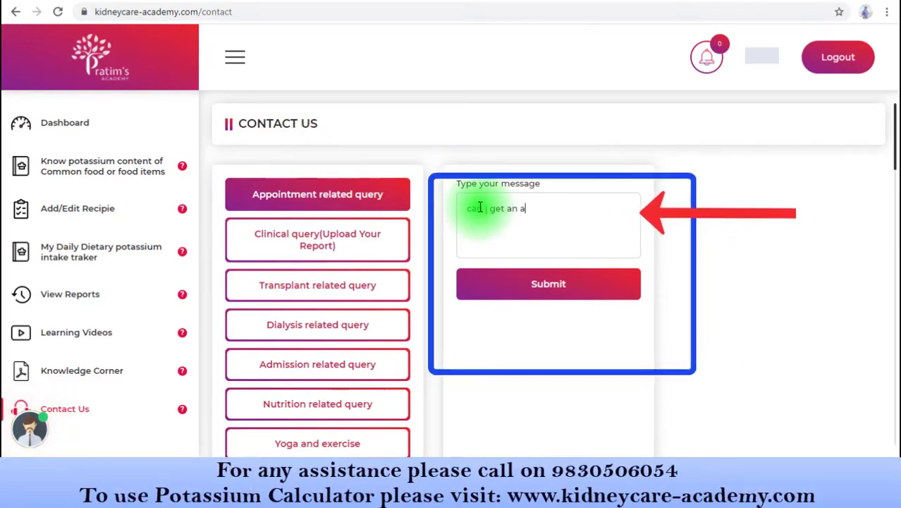
type("ppointmen")
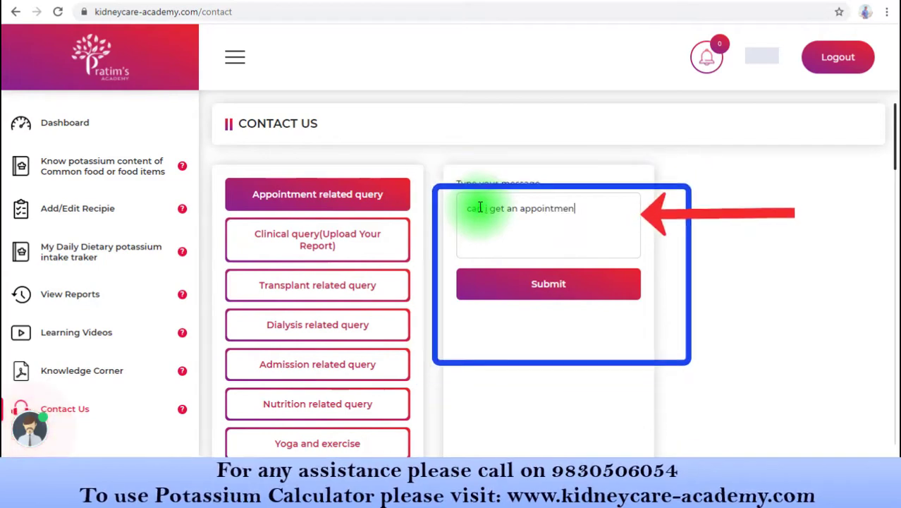
type("t")
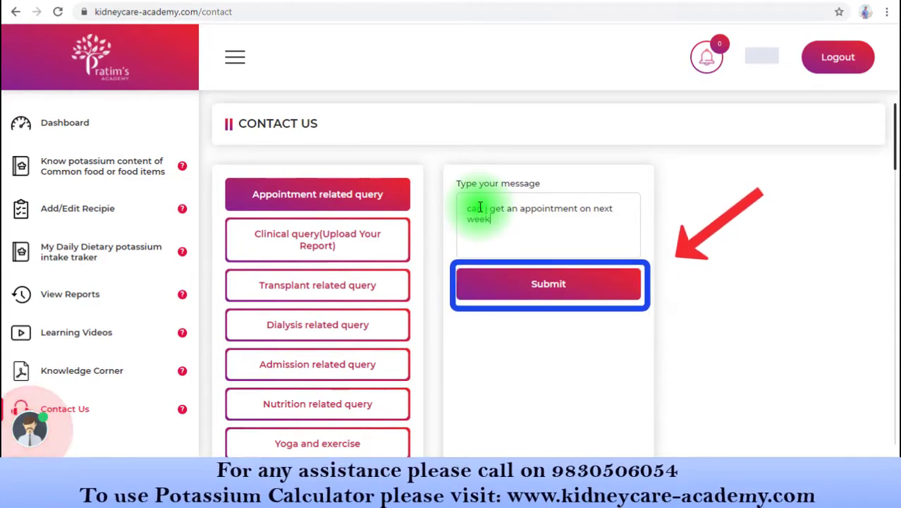
Submit the appointment query and find it listed as Not Answered Yet.
left_click(511, 287)
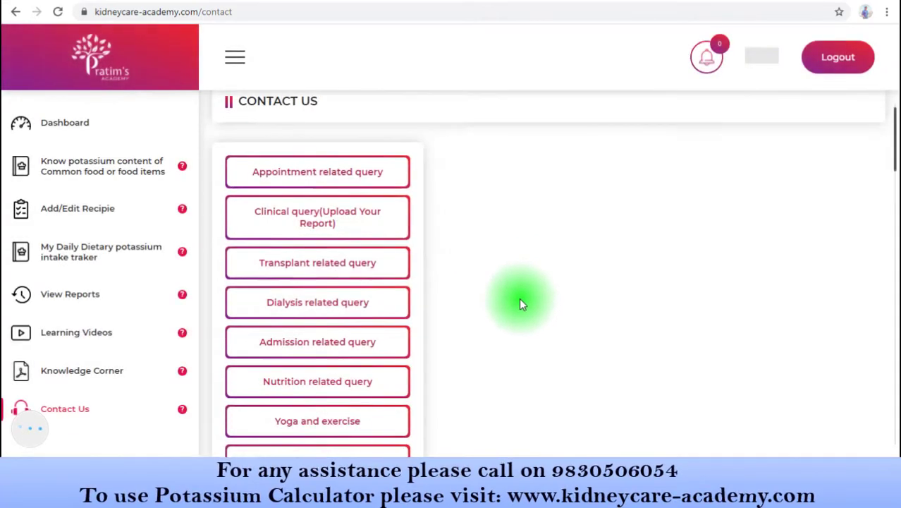
scroll(519, 298, "down", 5)
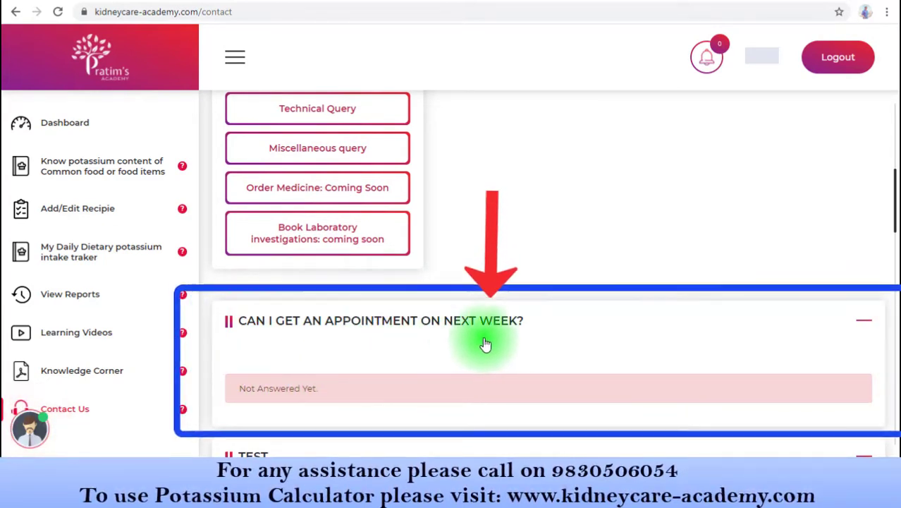
scroll(542, 327, "up", 5)
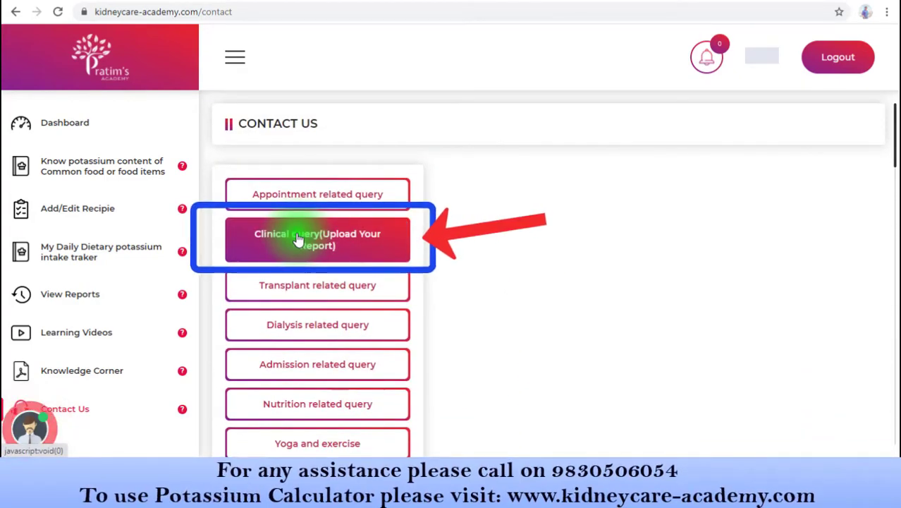
Write a clinical query about taking Cilacar 20 twice daily, attaching the labreportnew PDF report.
left_click(298, 239)
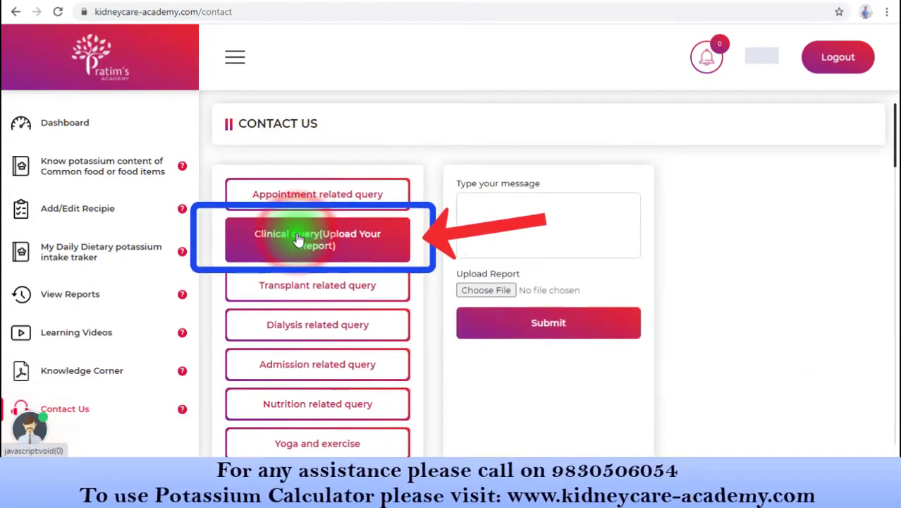
left_click(483, 212)
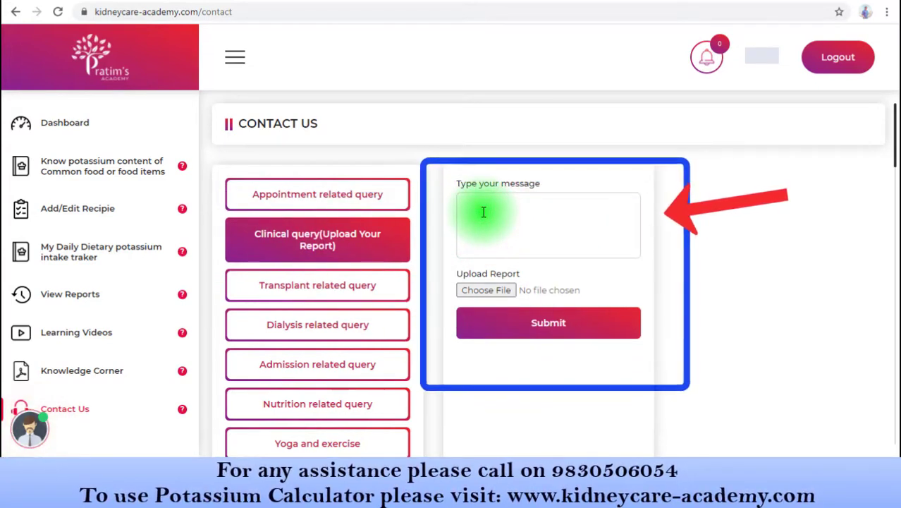
type("I am")
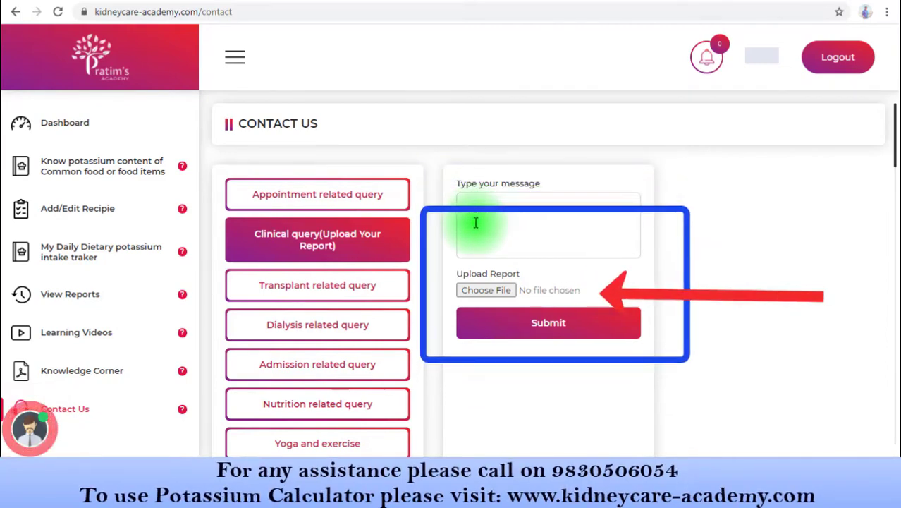
left_click(494, 293)
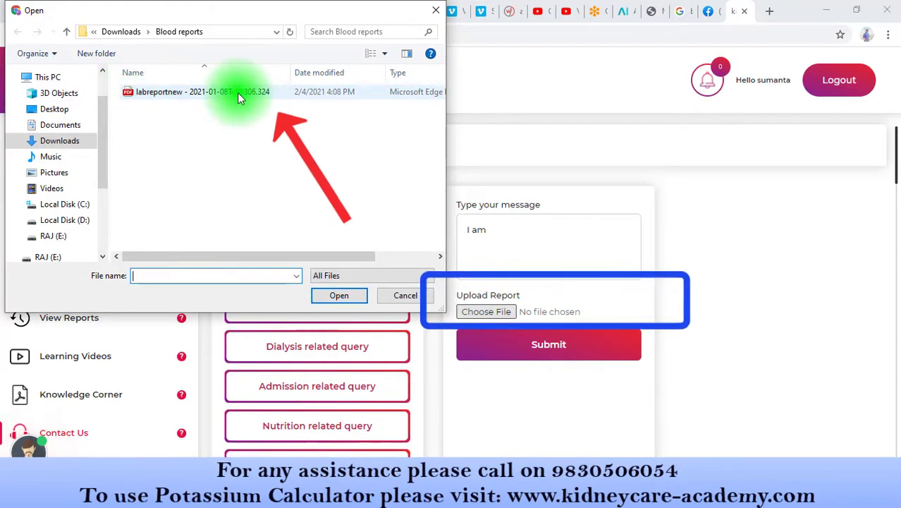
left_click(297, 96)
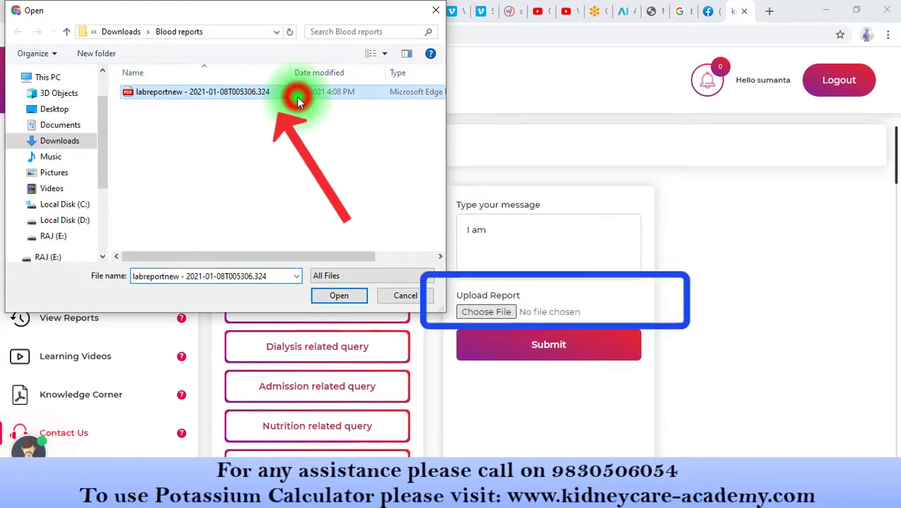
left_click(341, 299)
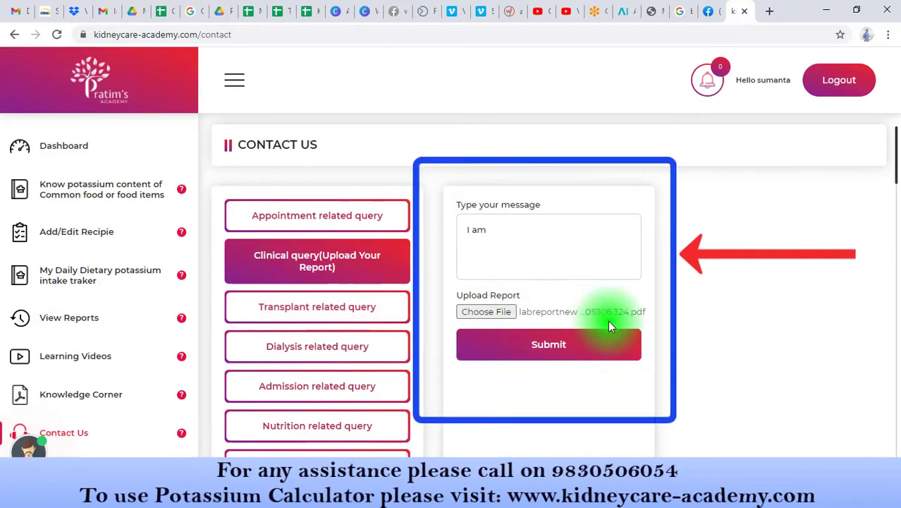
left_click(487, 228)
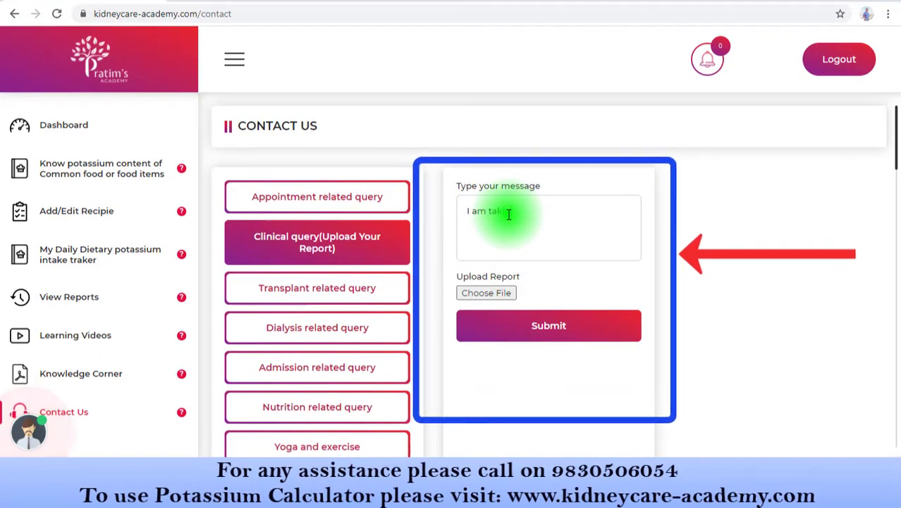
type("king cil")
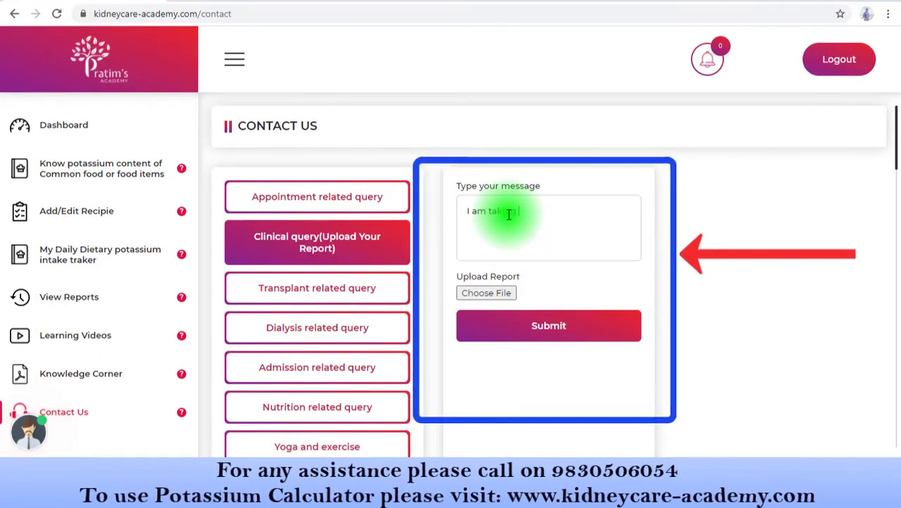
type("acar 20 twice daily an")
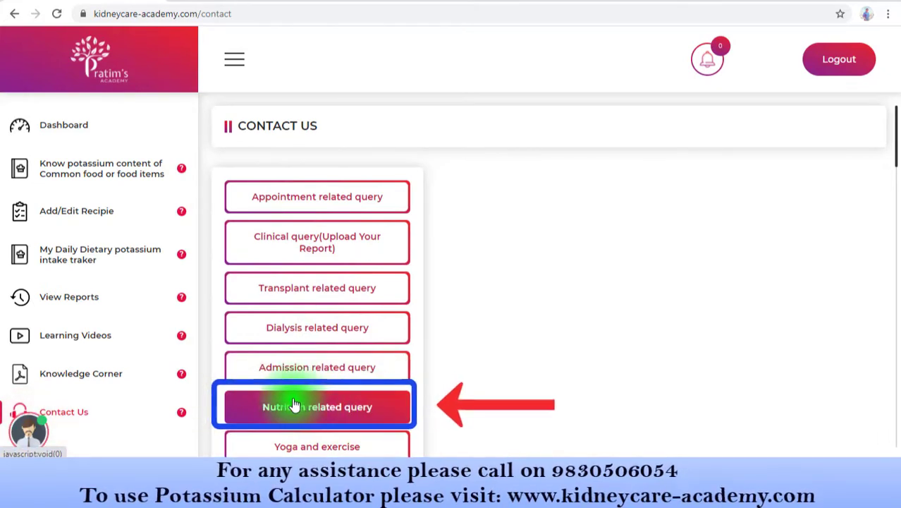
Submit the nutrition query 'I have diabetes, I dont take sugar but can i take jaggery?'.
left_click(395, 420)
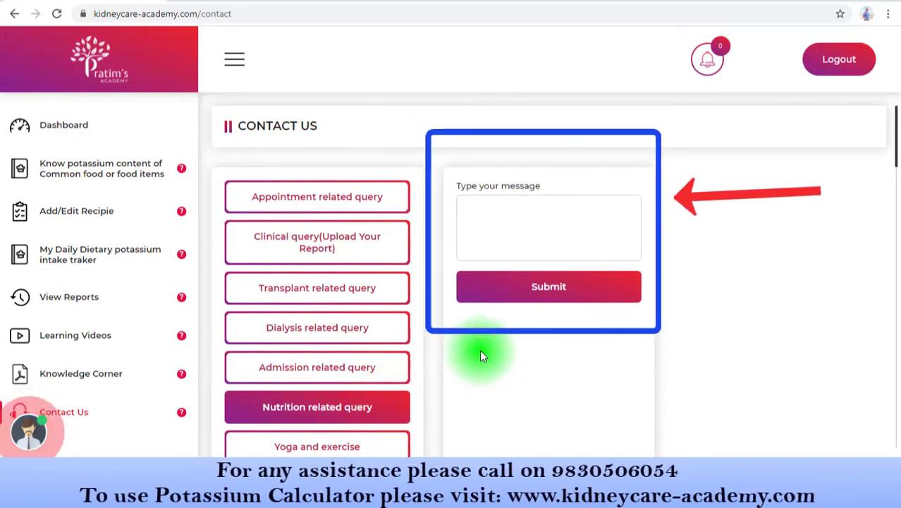
left_click(513, 222)
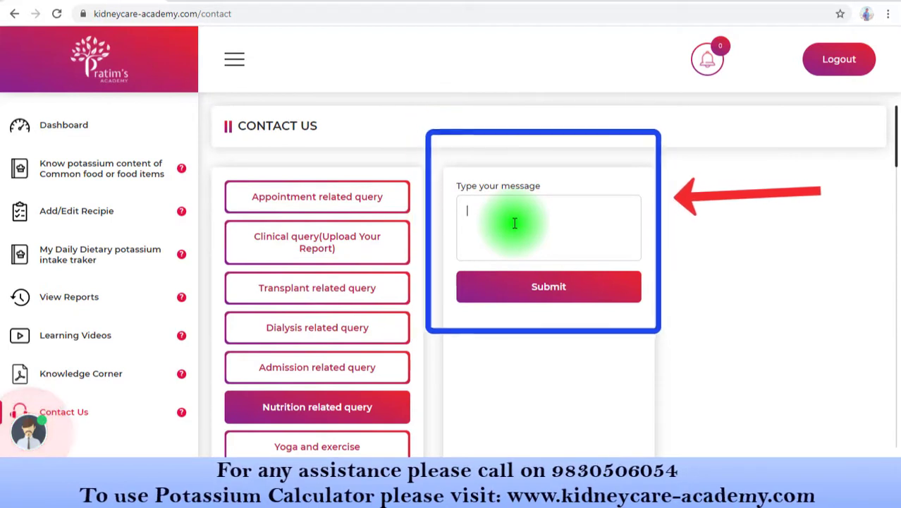
type("I have ")
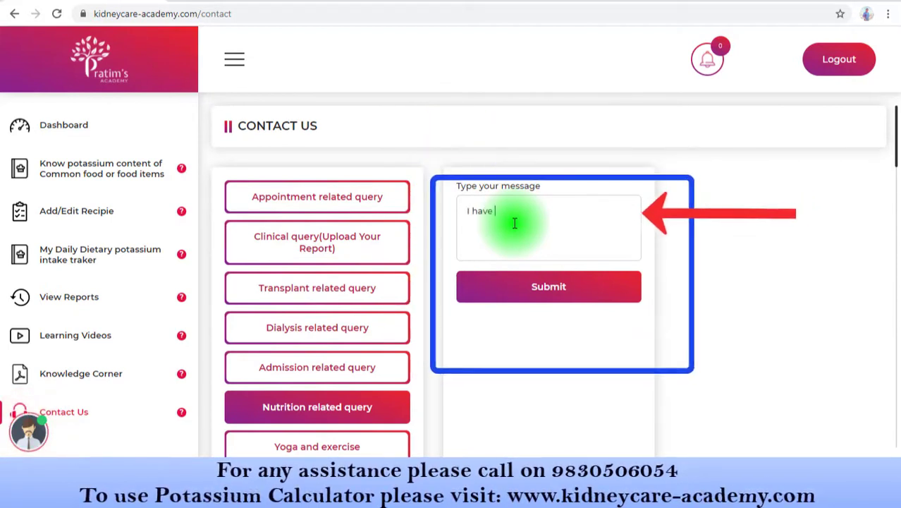
type("diabetes")
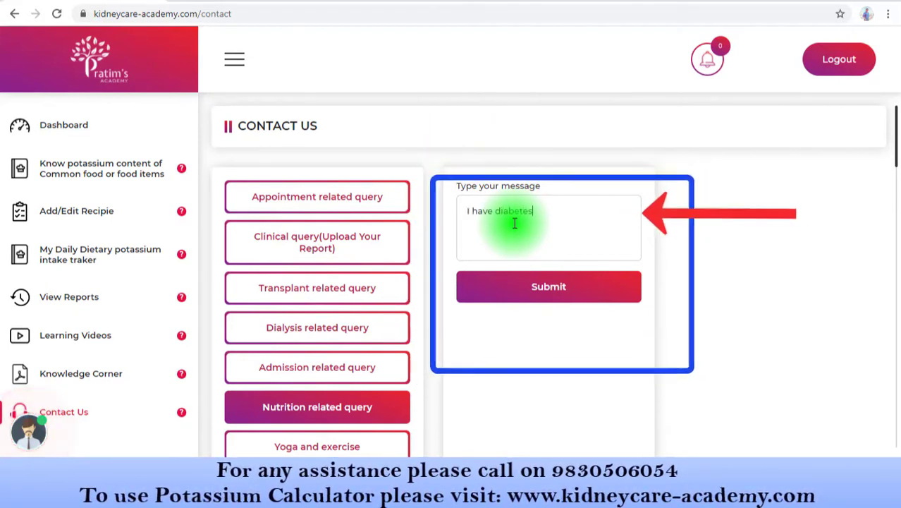
type(", I")
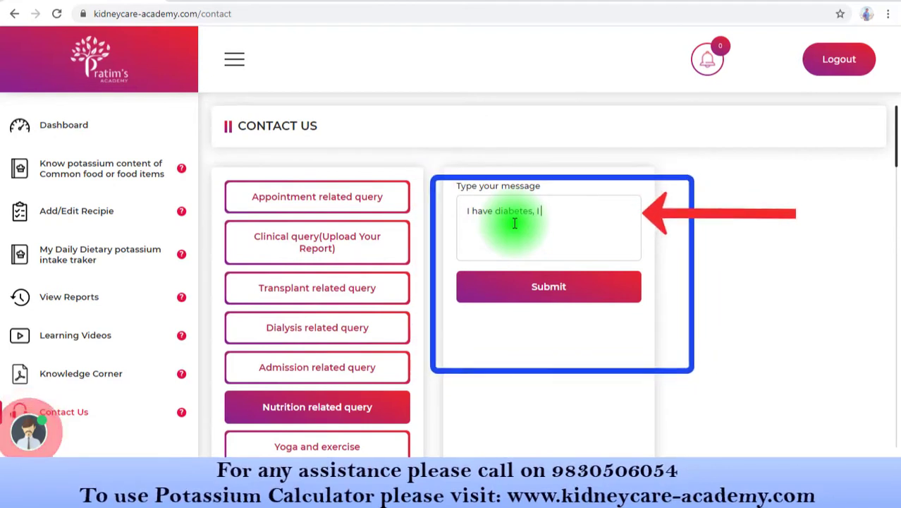
type(" dont ta")
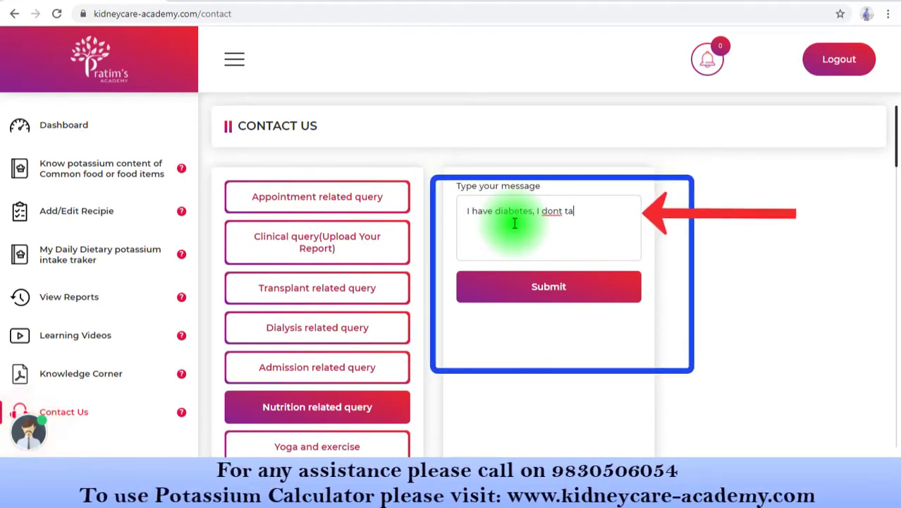
type("ke sugar")
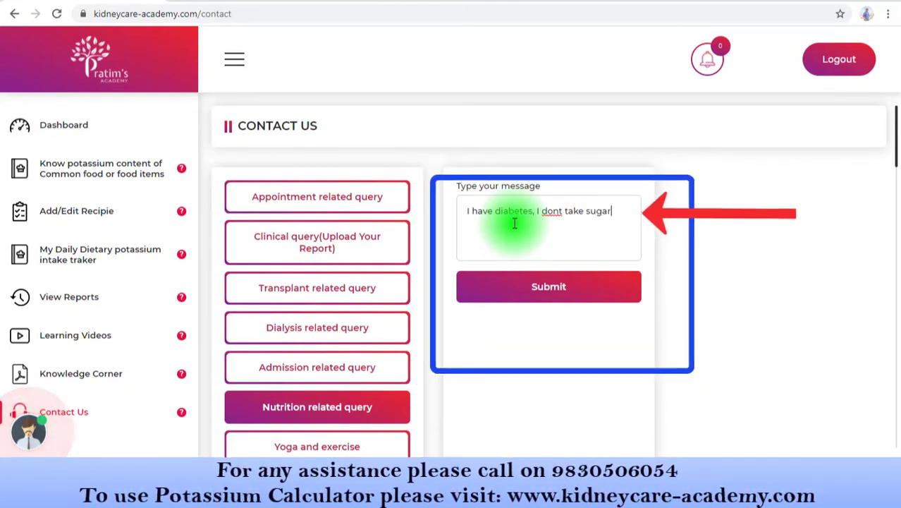
type(" but can i take jaggery?")
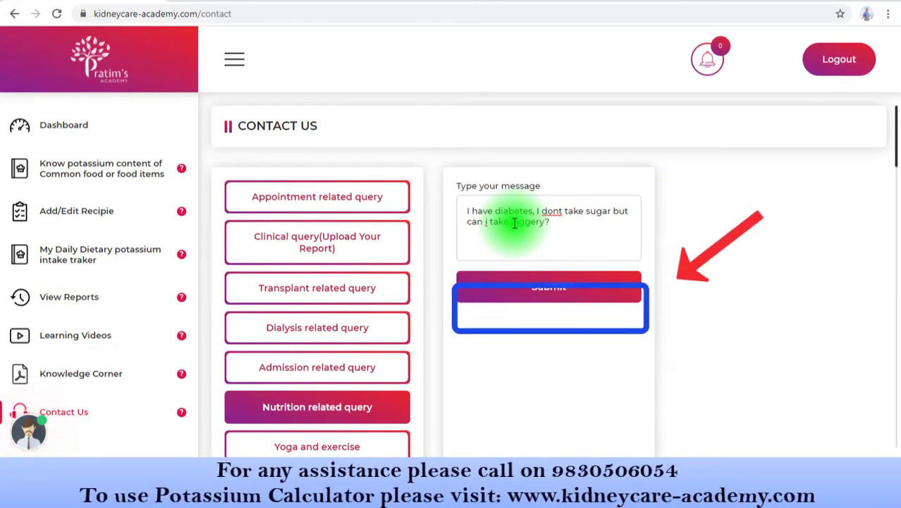
left_click(566, 292)
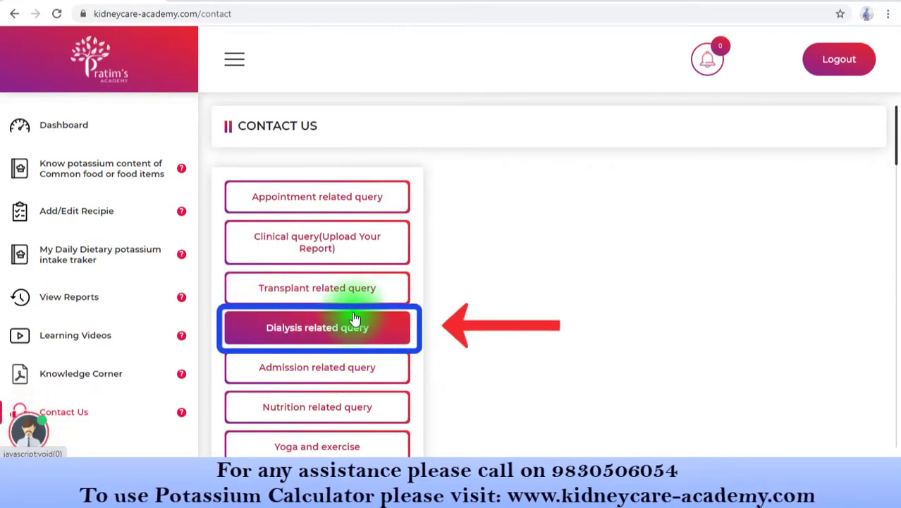
Choose Dialysis related query and scroll down to the jaggery question marked Not Answered Yet.
left_click(256, 327)
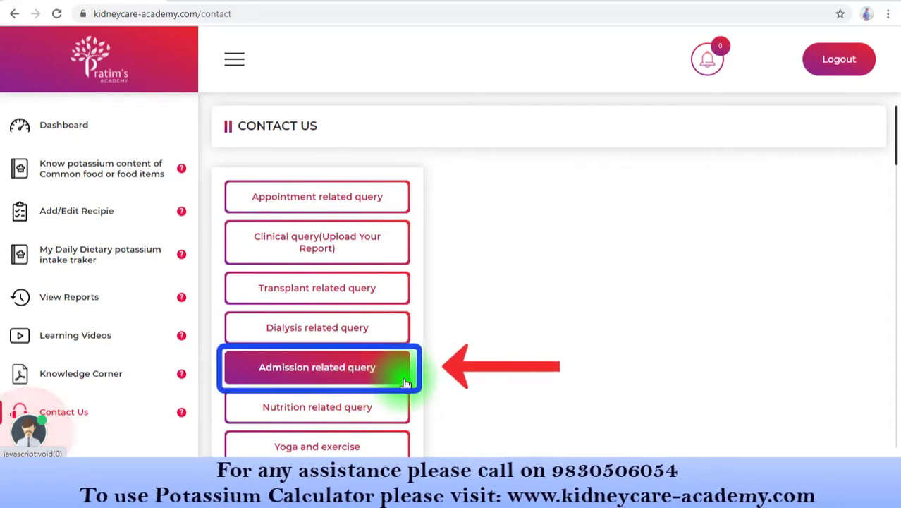
scroll(407, 383, "down", 5)
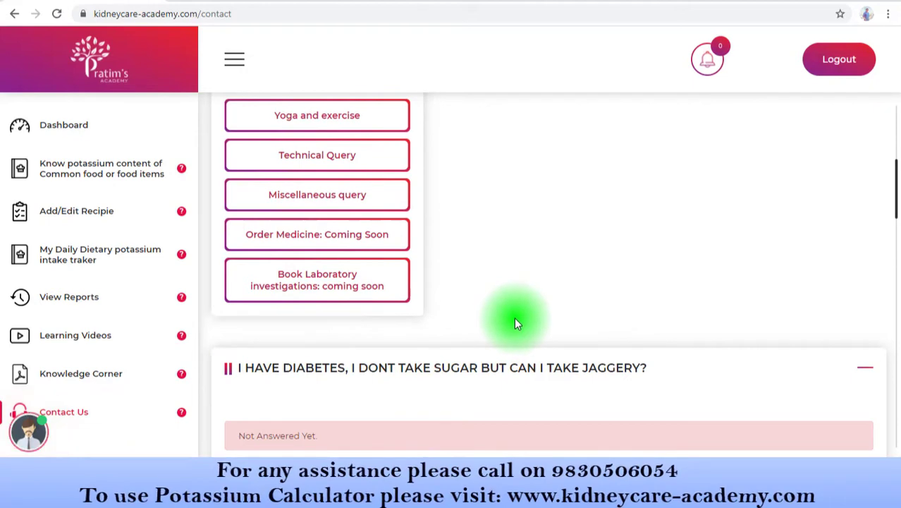
scroll(515, 321, "down", 5)
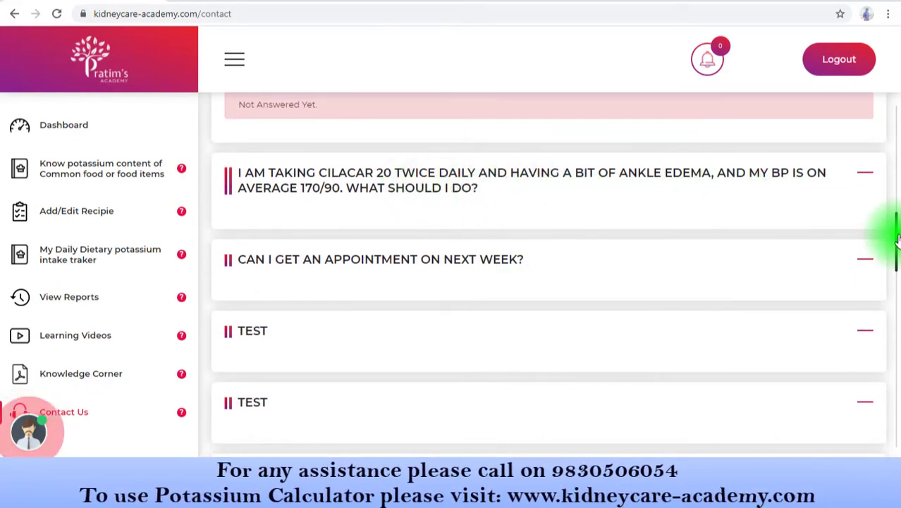
left_click_drag(896, 239, 896, 101)
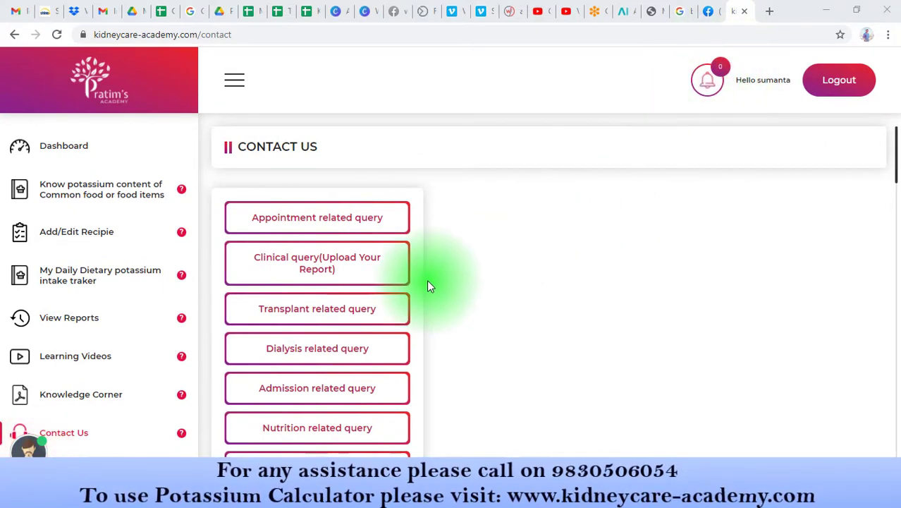
Expand the answers to the Cilacar and appointment questions in the query list.
scroll(428, 281, "down", 5)
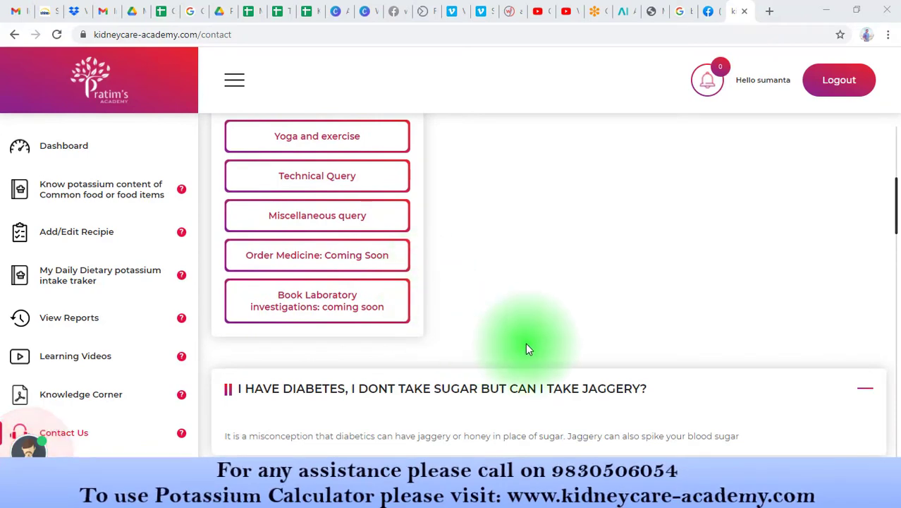
scroll(895, 220, "down", 2)
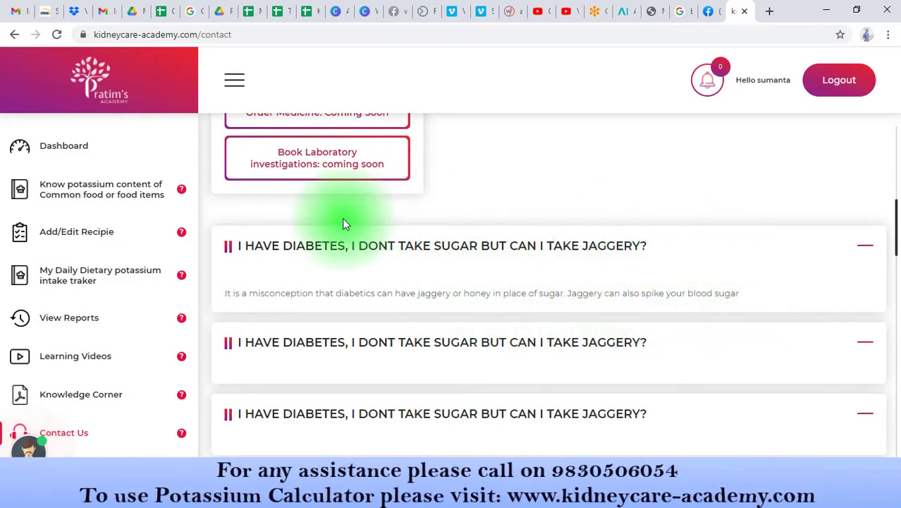
scroll(513, 358, "down", 4)
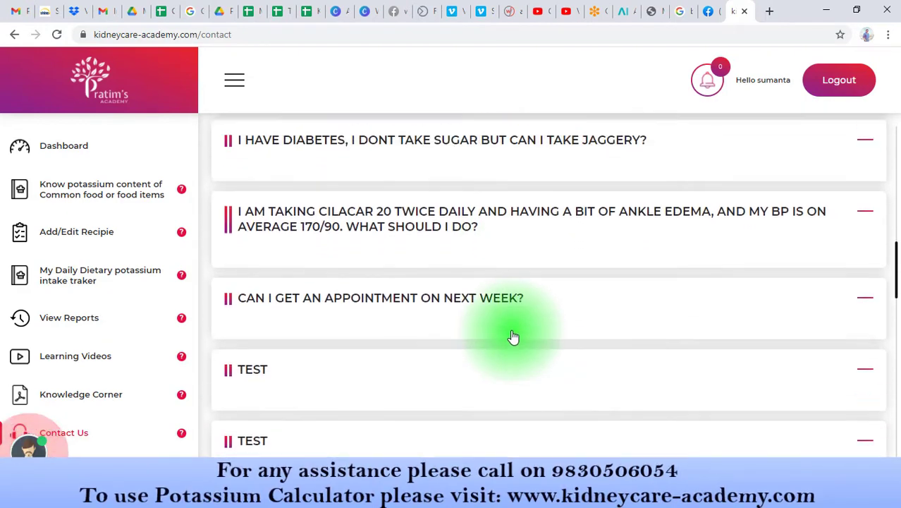
scroll(513, 338, "up", 3)
scroll(516, 327, "down", 4)
scroll(517, 327, "down", 1)
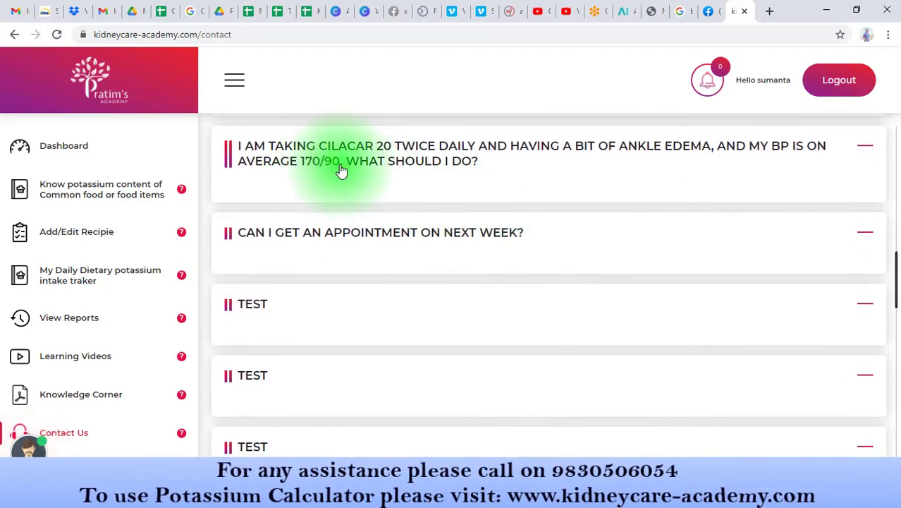
left_click(358, 165)
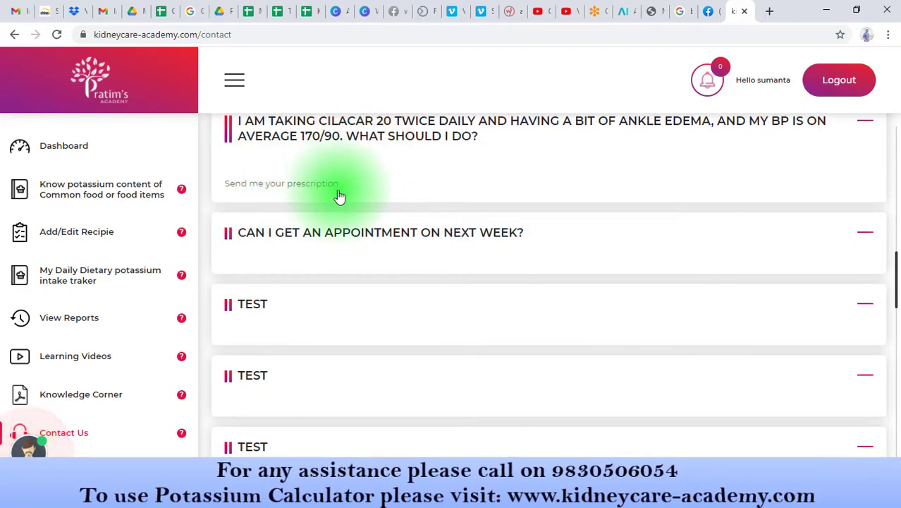
left_click(328, 233)
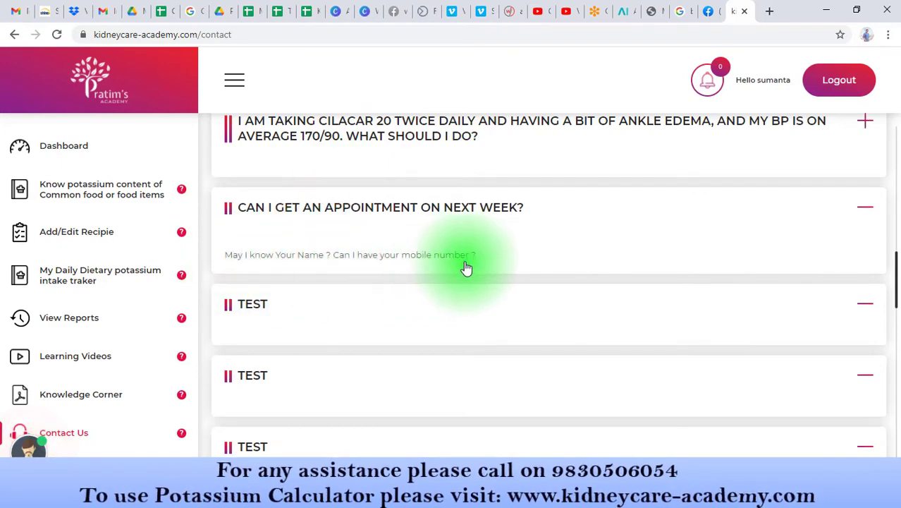
Expand the answer to the jaggery question.
scroll(484, 261, "up", 10)
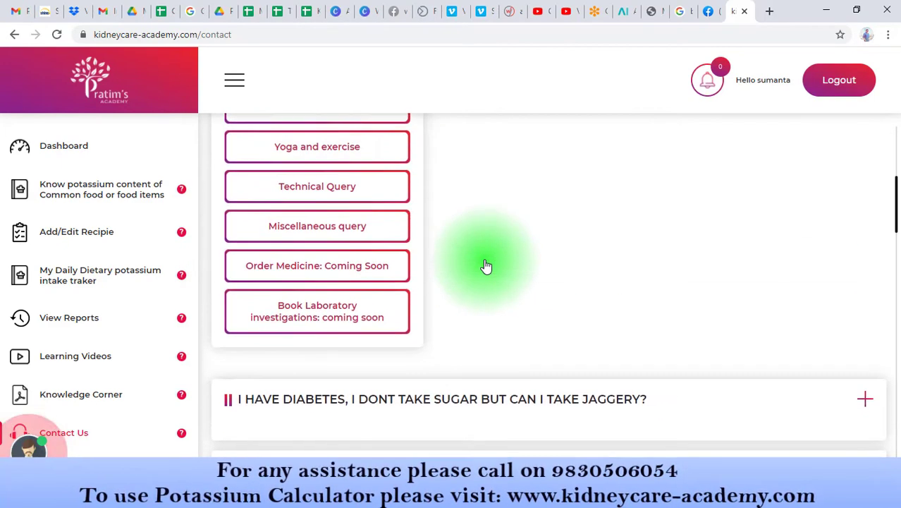
scroll(484, 259, "up", 1)
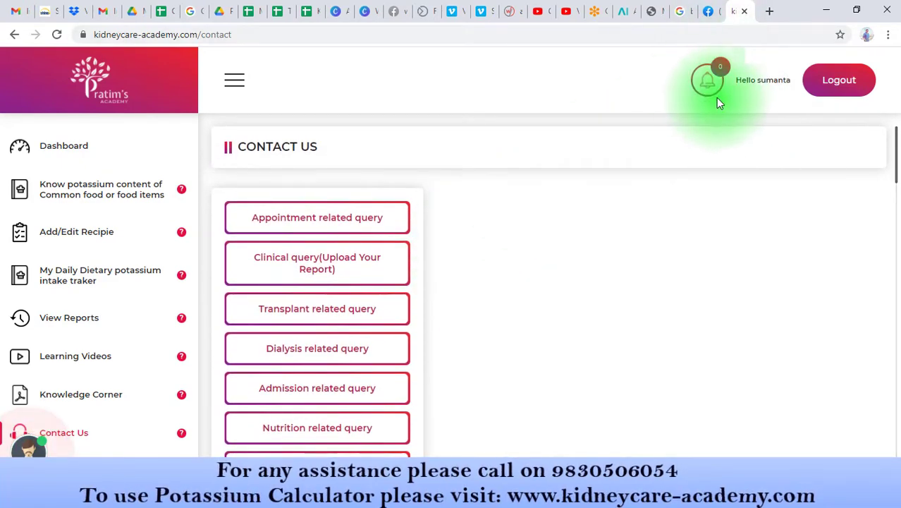
scroll(680, 236, "down", 5)
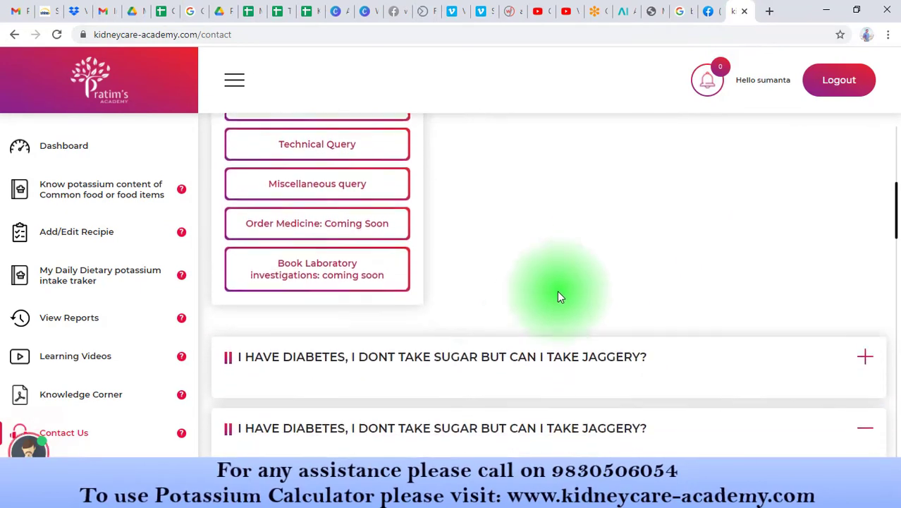
left_click(484, 346)
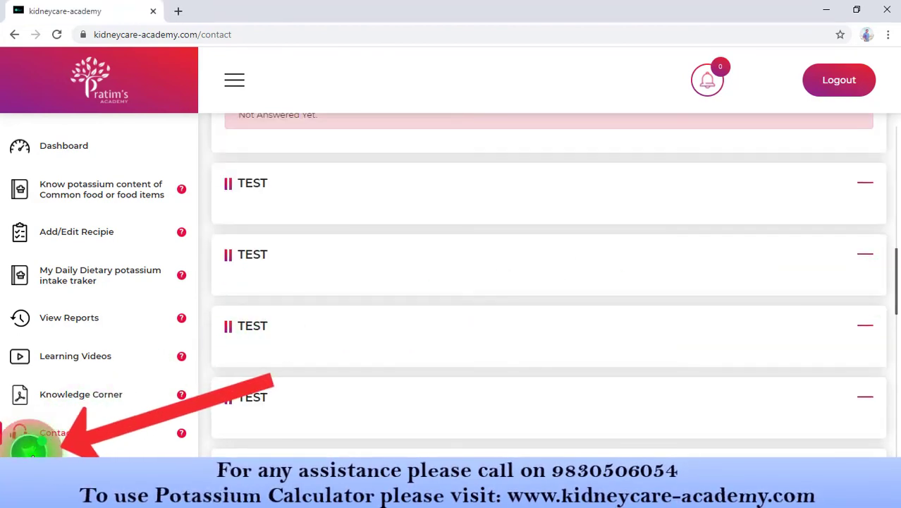
Open the Dr. Prat chatbot and reveal its Call us and Whatsapp us options.
left_click(32, 455)
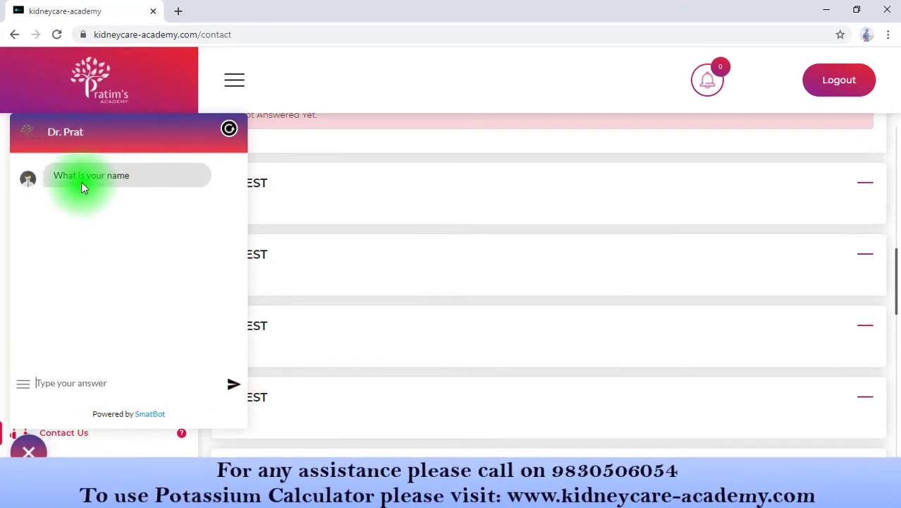
left_click(22, 385)
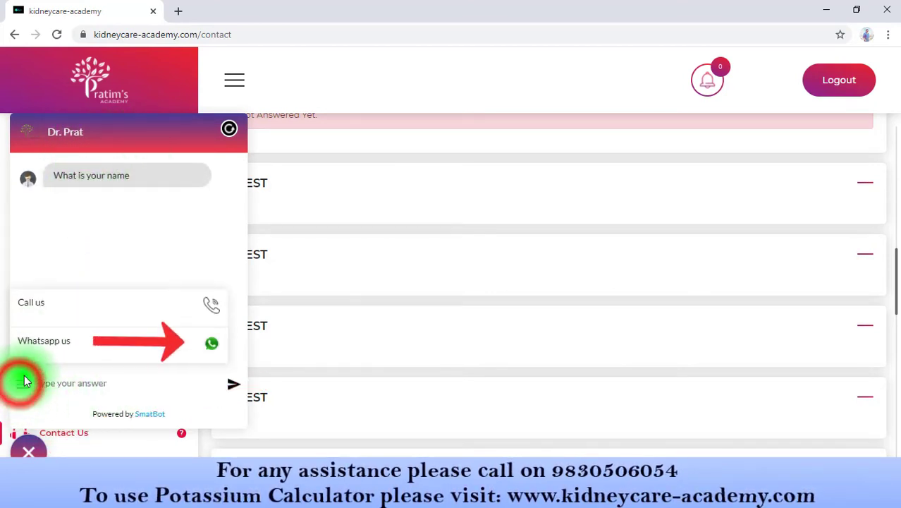